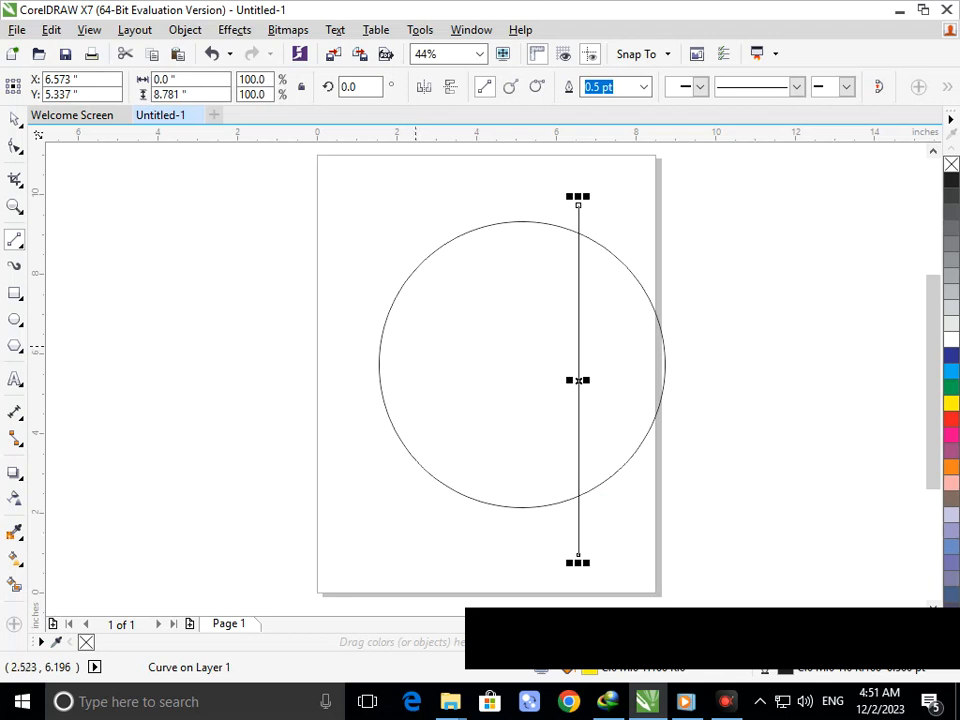
Draw a horizontal bar about 5.04 by 0.87 inches across the circle's middle, filled yellow with corners rounded to about 0.436 inches.
click(14, 292)
drag(393, 348, 594, 380)
click(951, 402)
click(14, 146)
drag(393, 382, 565, 414)
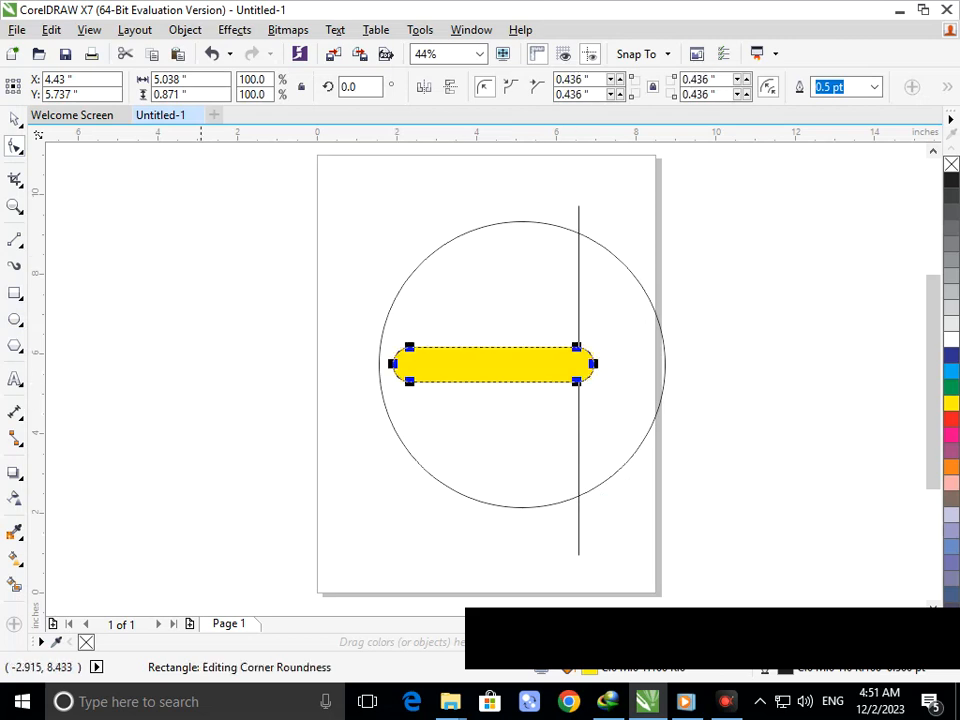
Narrow the rounded bar to about 4.99 inches wide and remove its fill.
click(14, 119)
click(261, 441)
click(544, 360)
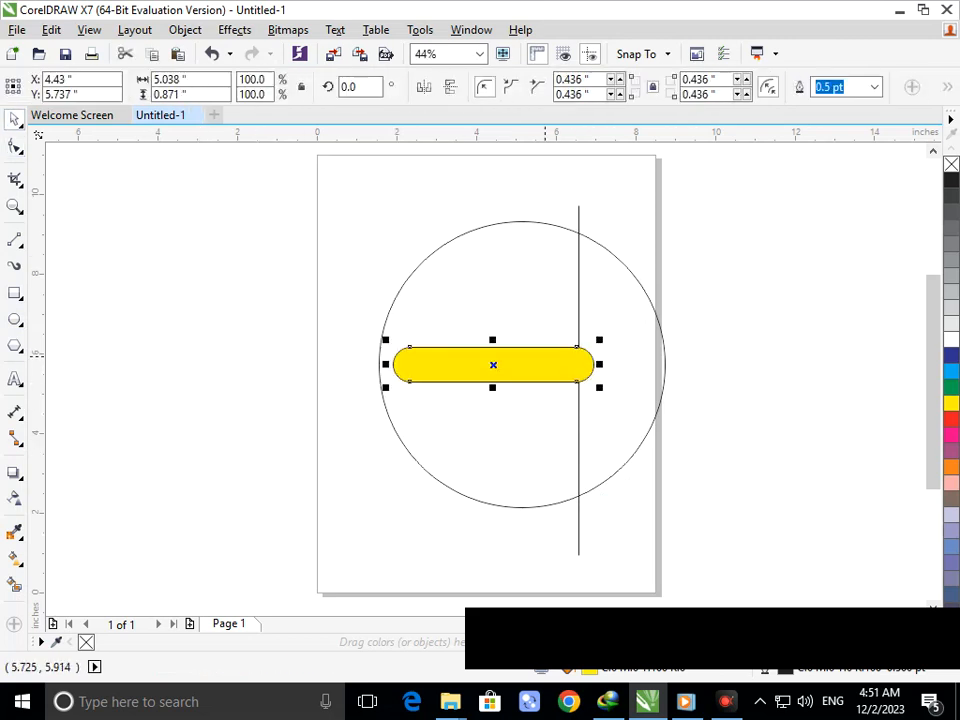
drag(596, 364, 578, 365)
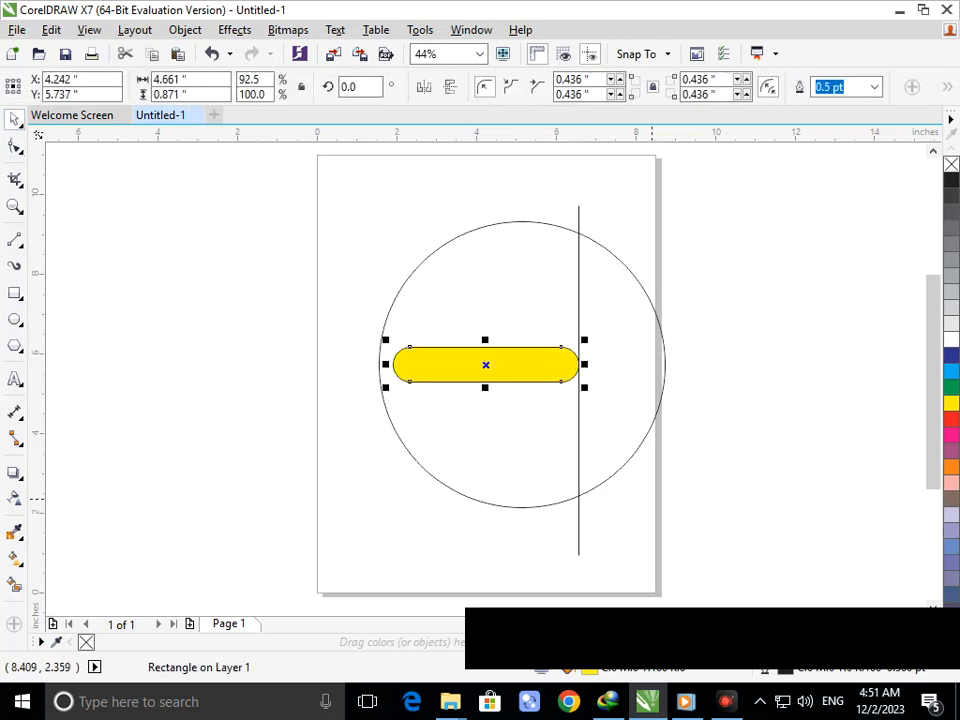
drag(584, 364, 592, 366)
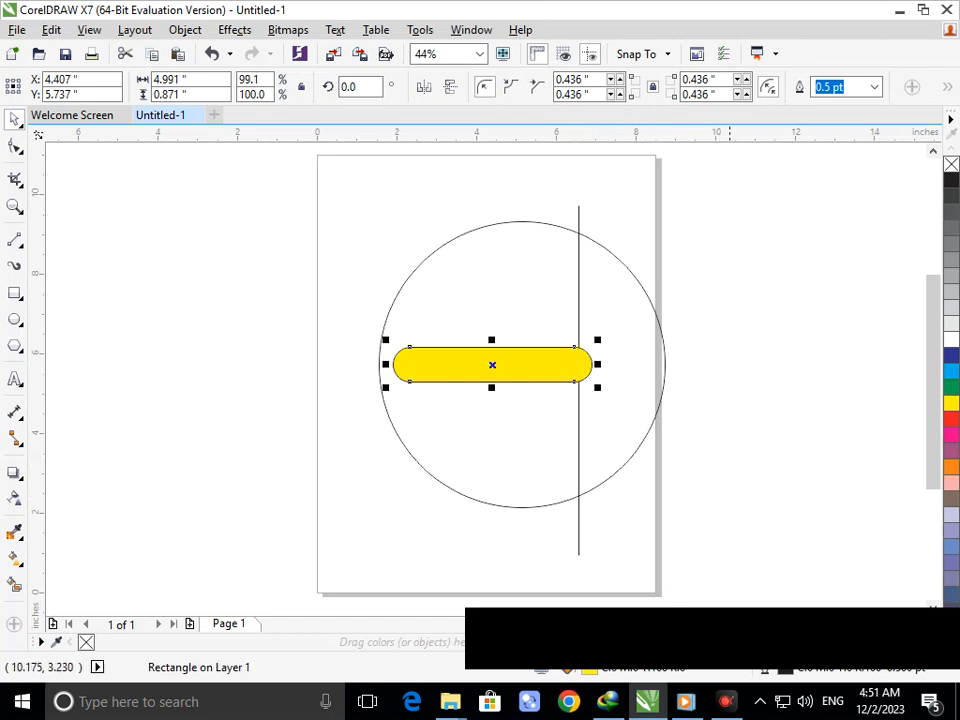
click(951, 164)
click(739, 377)
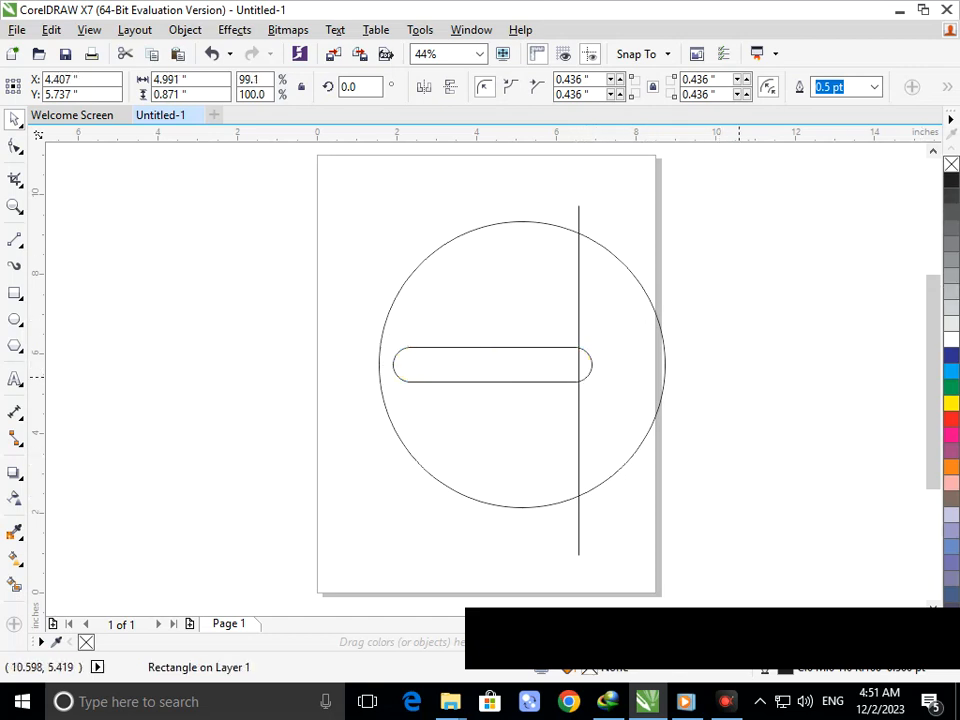
Delete the vertical line's segment inside the bar and draw a second vertical line about 9.02 inches long through the bar's left end.
click(15, 180)
click(107, 221)
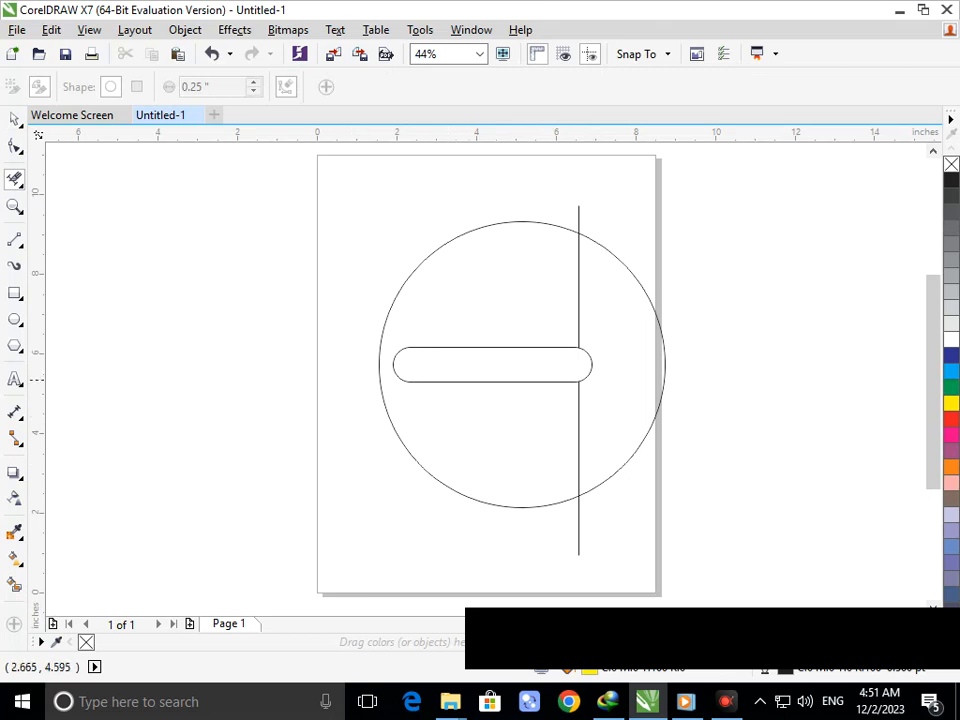
click(15, 240)
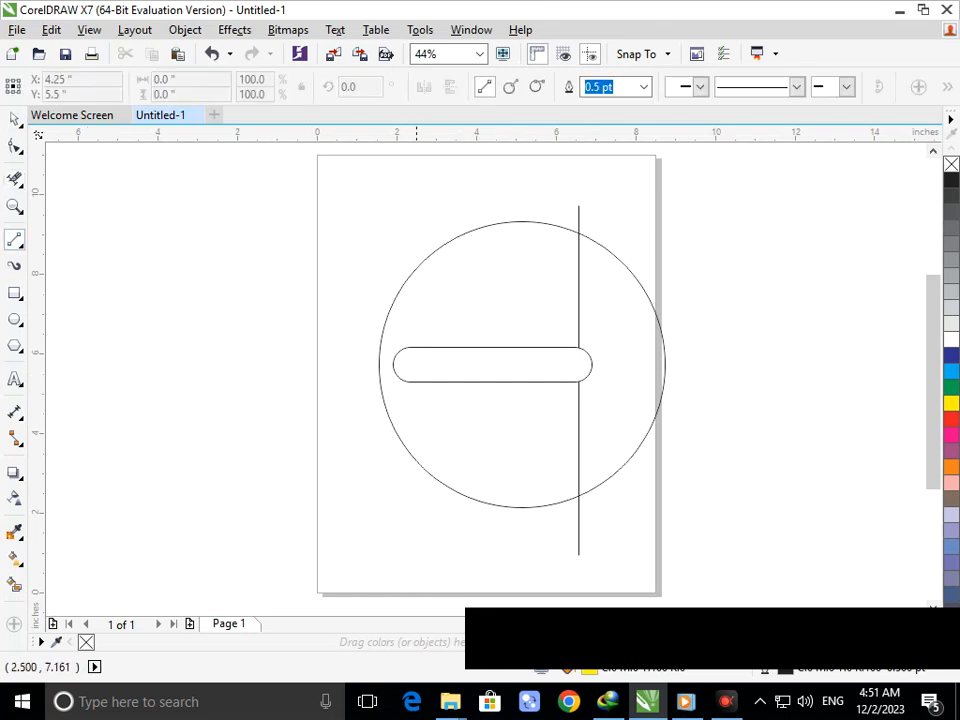
click(417, 224)
click(417, 585)
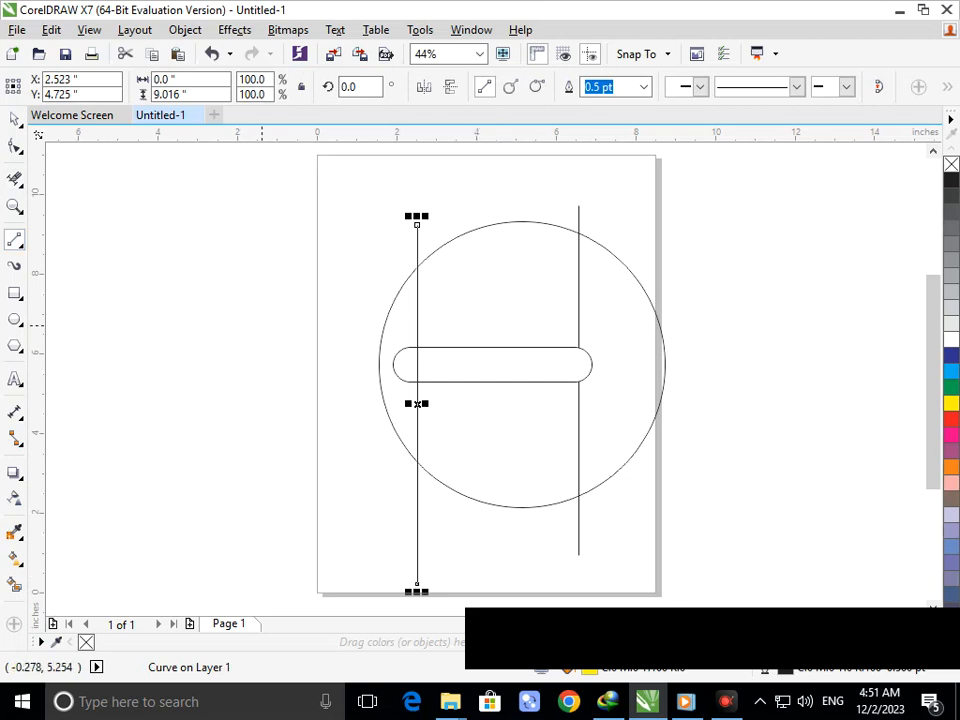
Move the circle so that it is horizontally centred on the rounded bar.
click(15, 119)
drag(548, 477, 518, 483)
drag(521, 221, 493, 226)
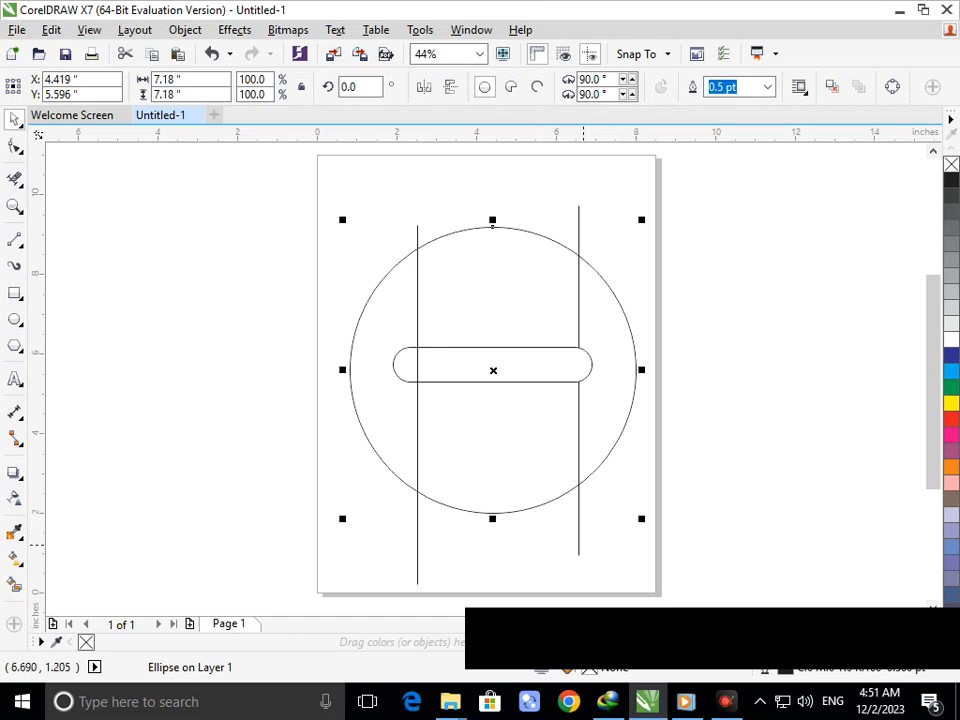
Shorten the right vertical line to about 6.42 inches so that it roughly spans the circle.
click(578, 545)
drag(578, 558, 578, 468)
click(692, 531)
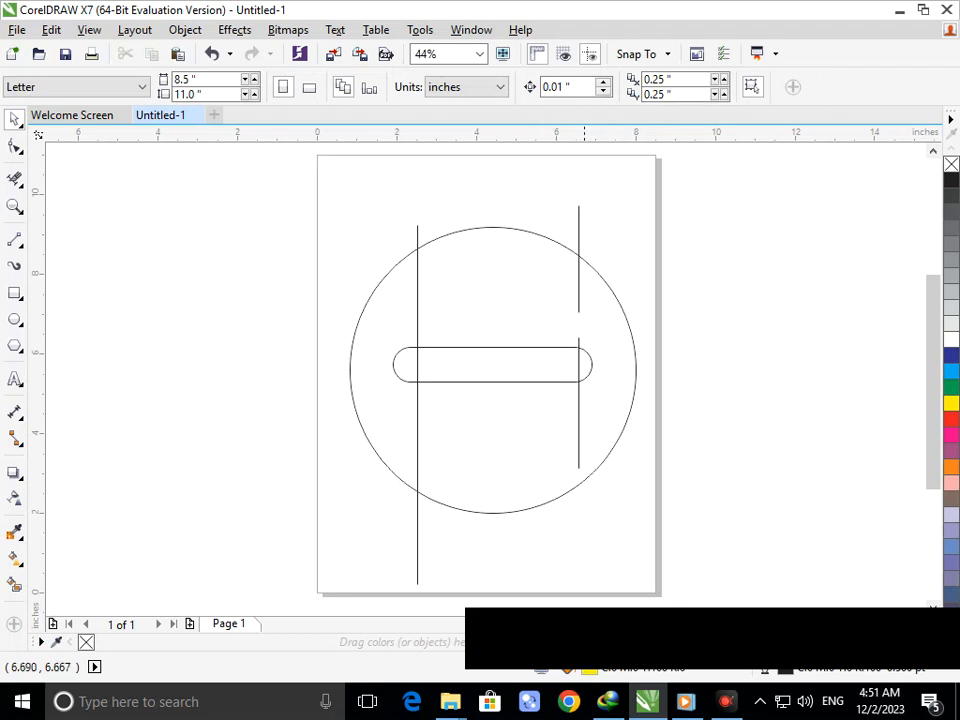
click(578, 213)
drag(578, 201, 578, 247)
drag(578, 476, 580, 516)
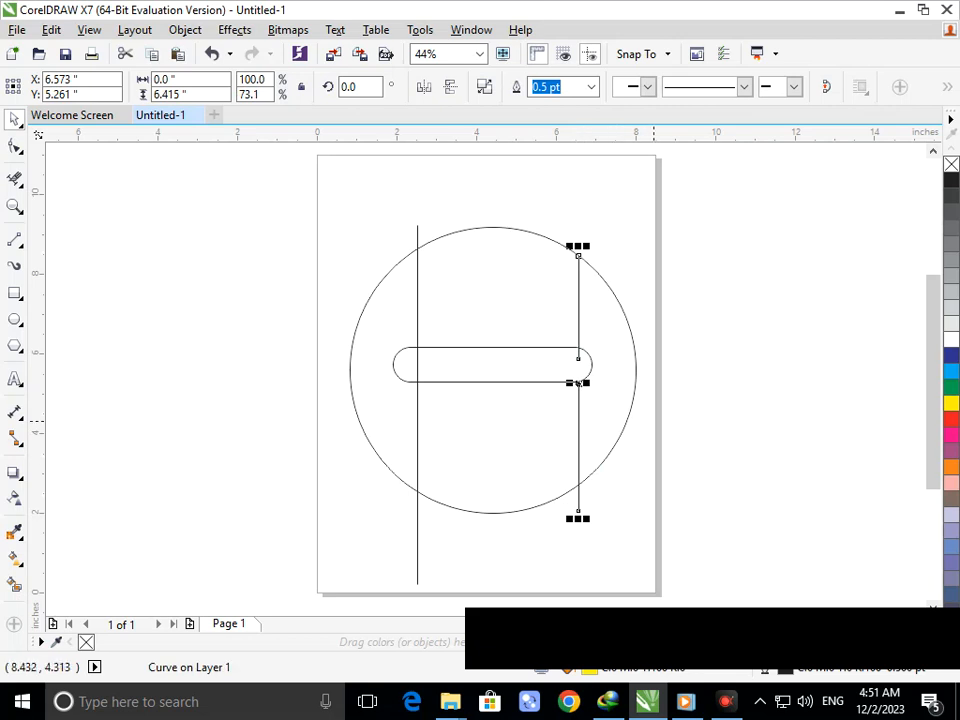
Replace the right vertical line with a new one about 6.69 inches long crossing the bar just inside its right end.
click(652, 421)
drag(579, 459, 672, 466)
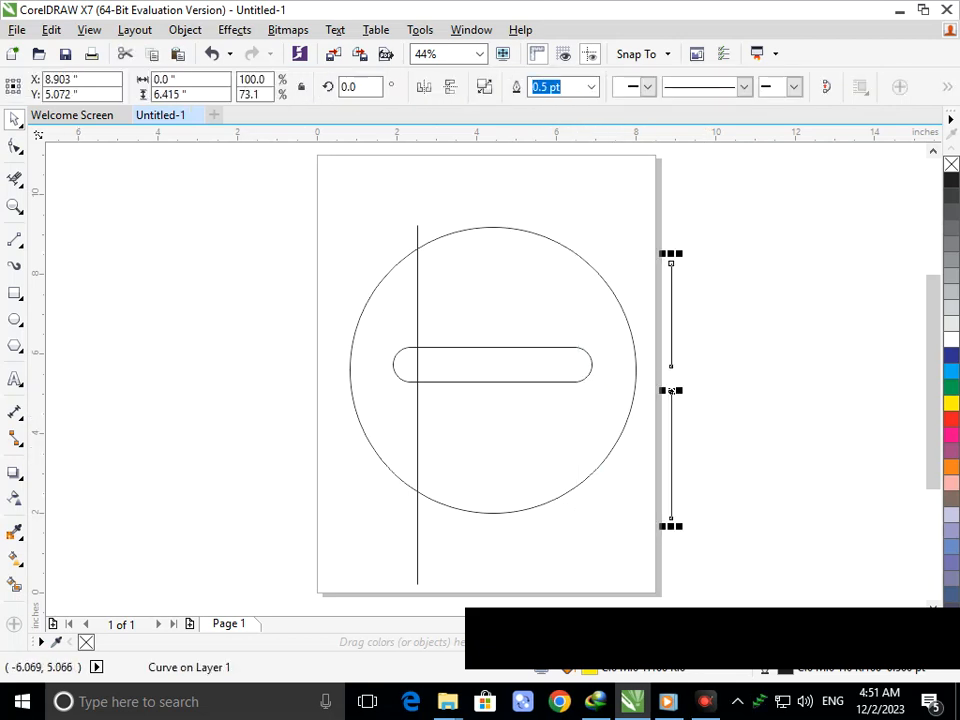
key(Delete)
click(15, 240)
drag(568, 210, 562, 475)
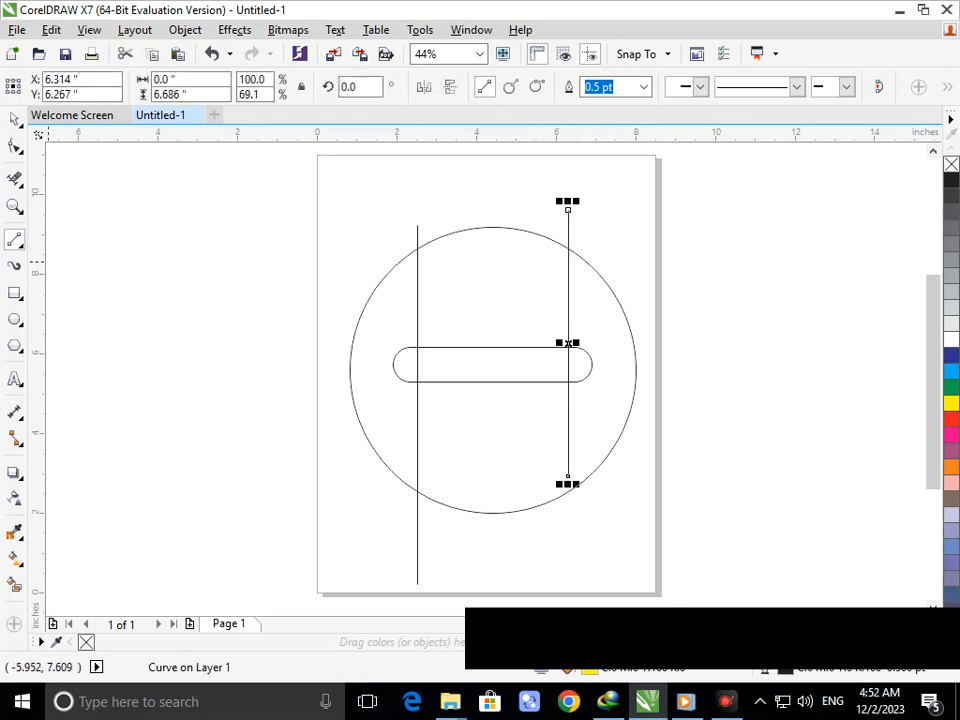
click(14, 120)
click(190, 288)
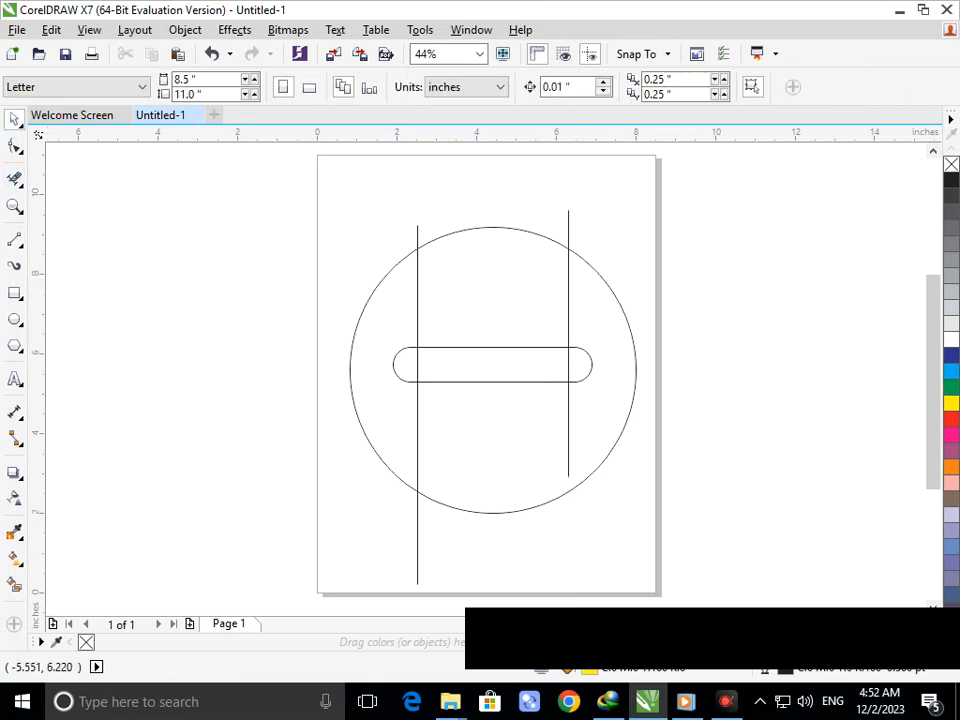
Use Virtual Segment Delete to remove the circle's left arc and the vertical line ends sticking out of the circle.
key(x)
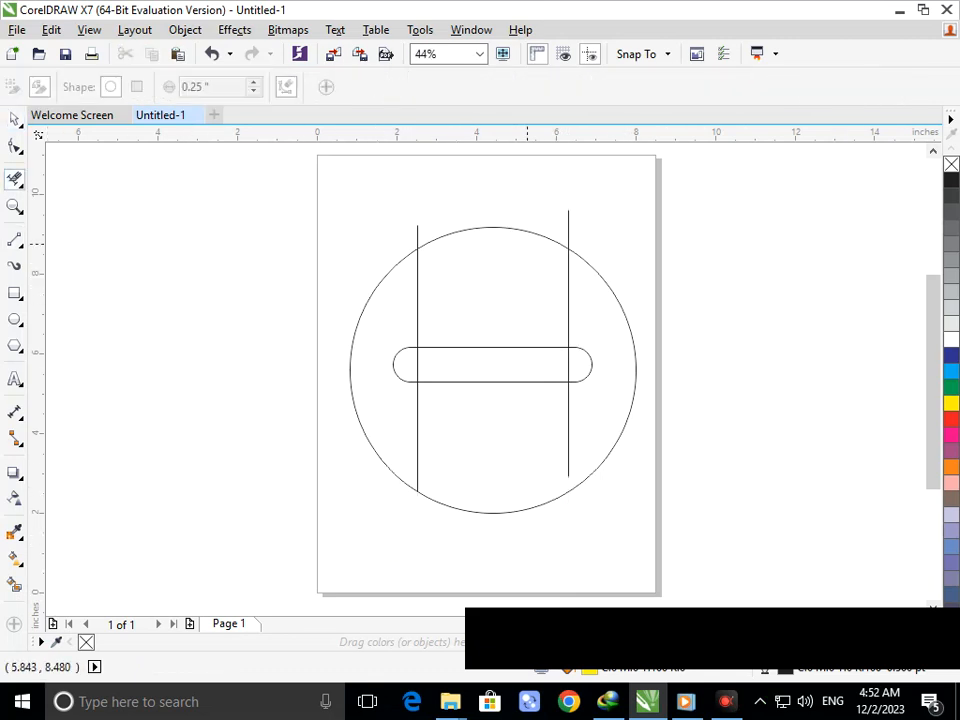
click(355, 409)
click(418, 231)
click(569, 222)
click(418, 298)
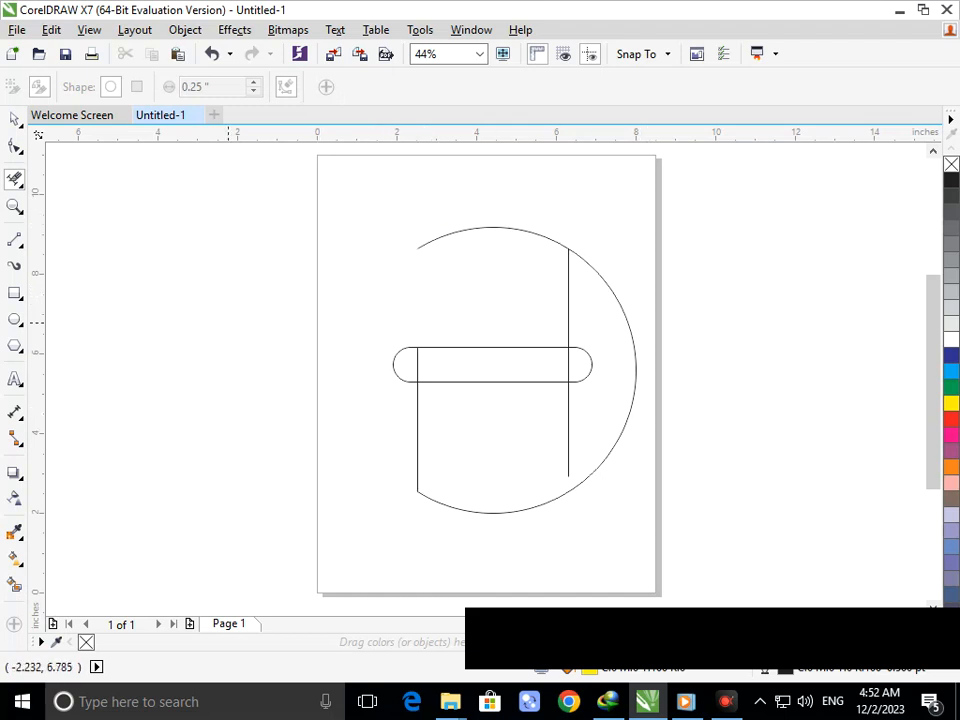
key(ctrl+z)
Lower the left line's top node to leave a gap below the arc, and delete the bar's left cap and line segments inside the bar.
click(15, 147)
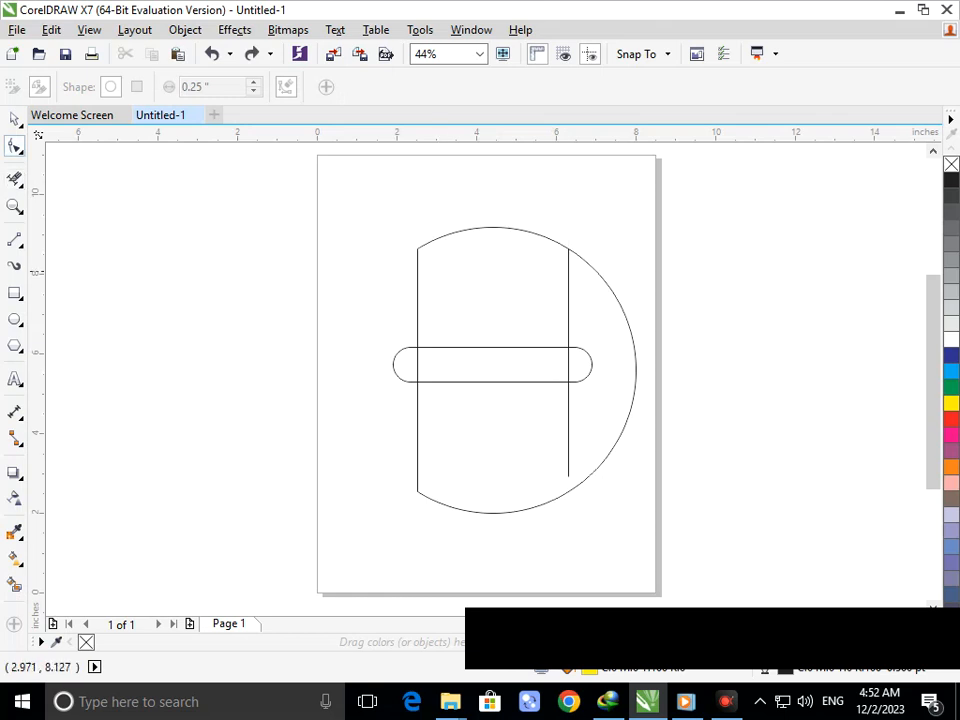
click(418, 249)
drag(418, 249, 418, 276)
click(15, 178)
drag(400, 350, 401, 405)
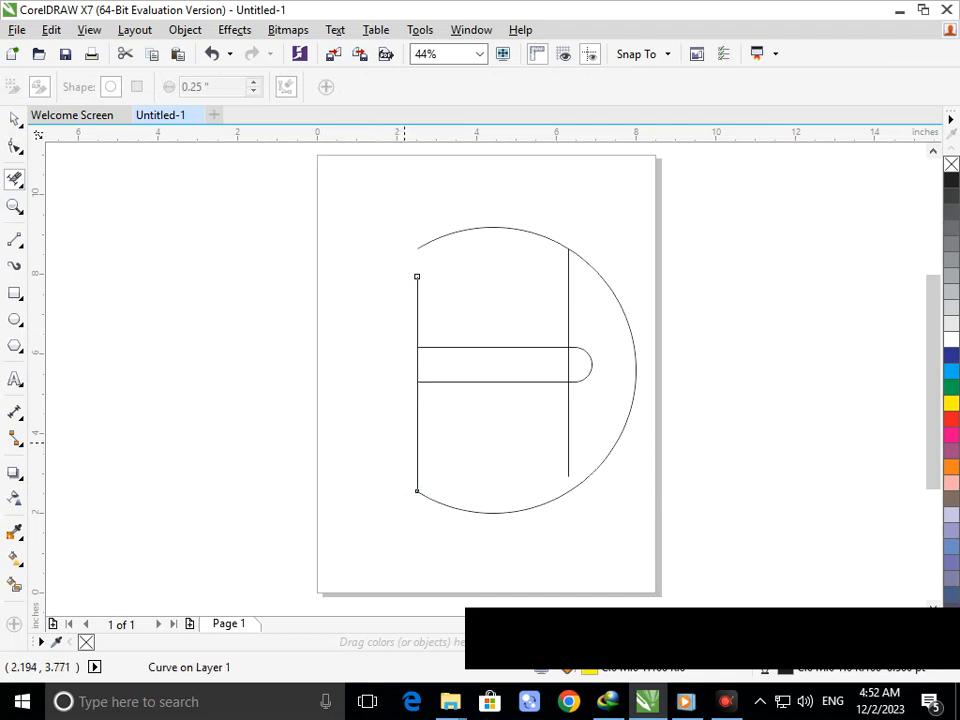
drag(414, 378, 416, 350)
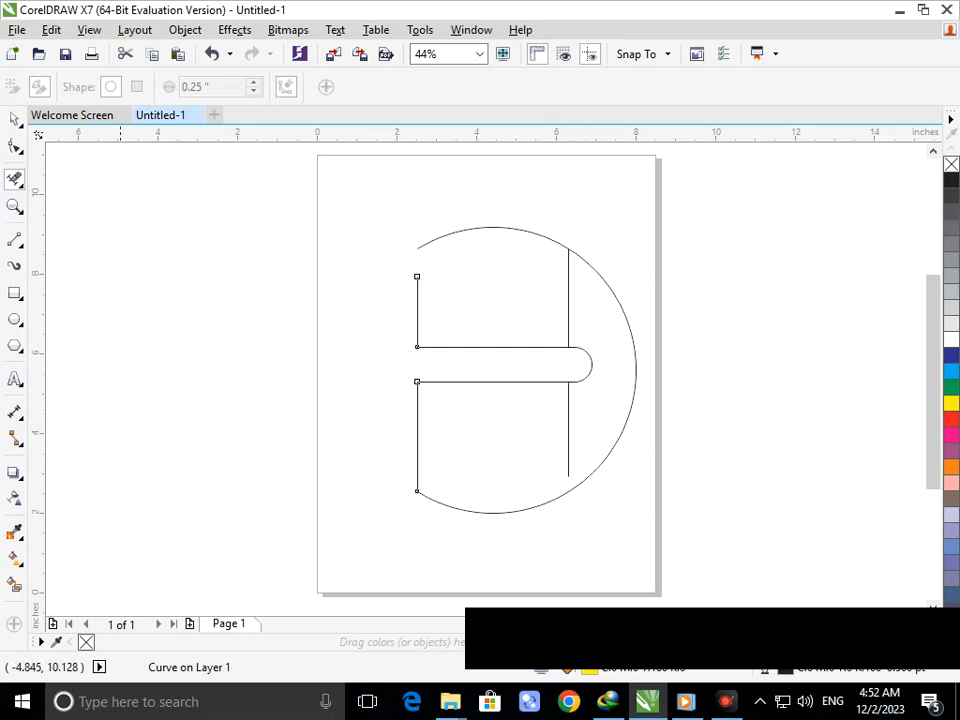
Trim the right vertical line's top with an unfilled helper rectangle across it, and delete the rectangle's pieces.
click(14, 292)
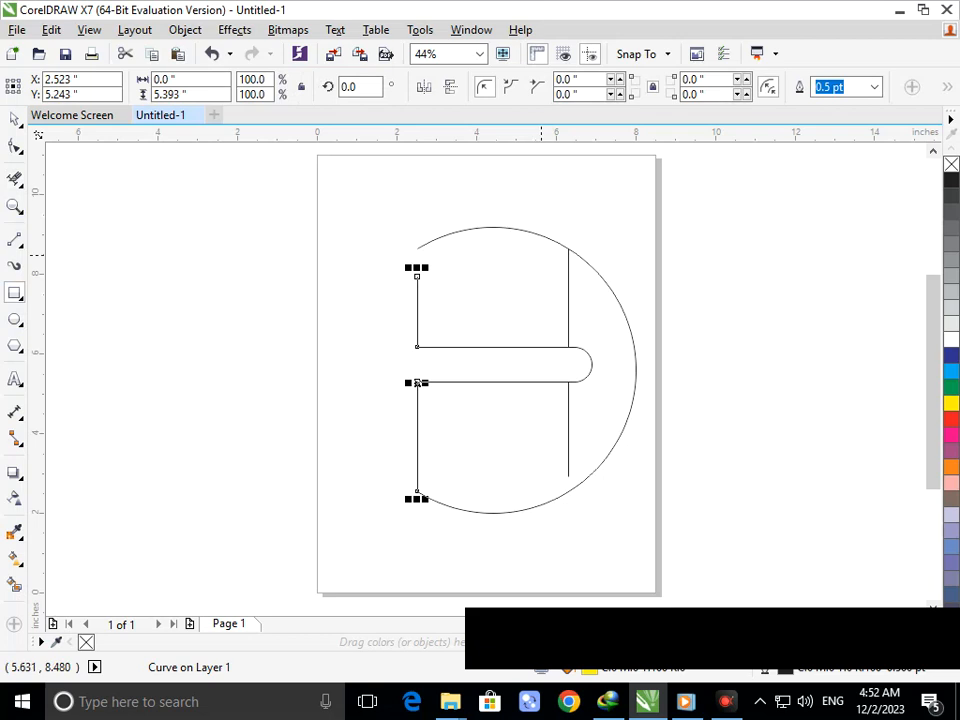
drag(546, 236, 601, 262)
click(14, 179)
scroll(577, 233, up, 4)
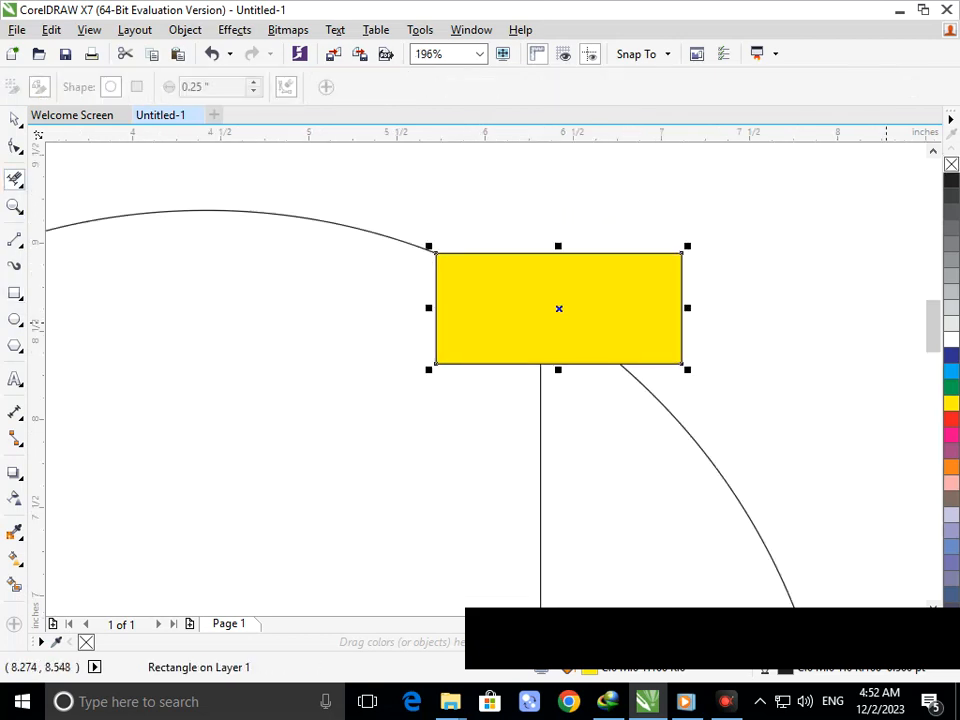
click(951, 164)
drag(516, 343, 560, 350)
drag(470, 339, 418, 328)
drag(655, 285, 700, 305)
drag(561, 350, 583, 388)
key(shift+F4)
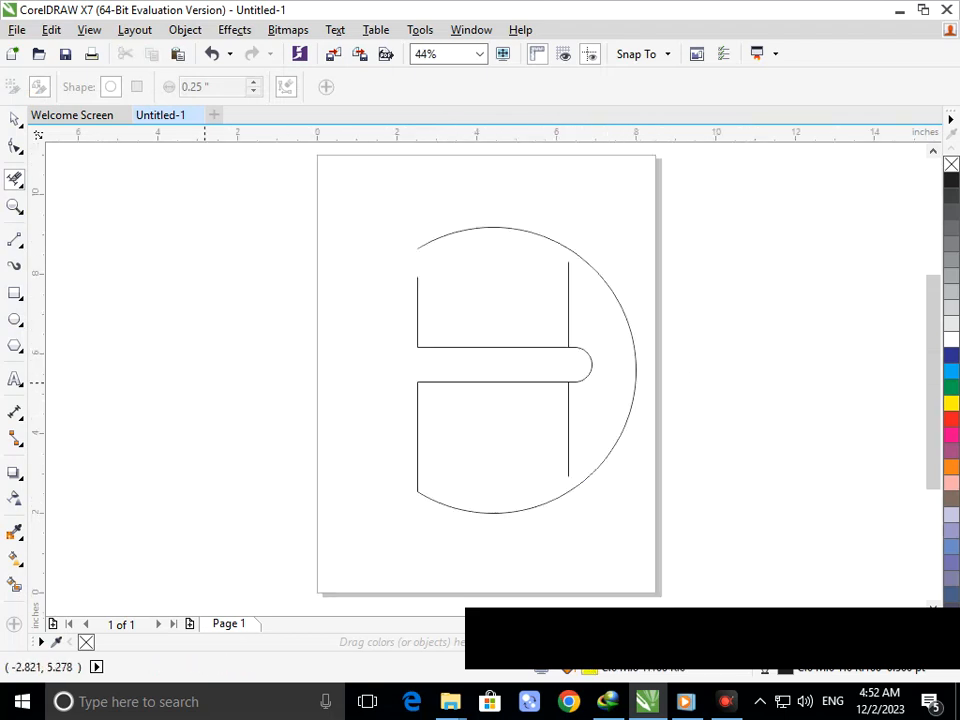
Delete the middle node of the bar's rounded right end.
click(14, 147)
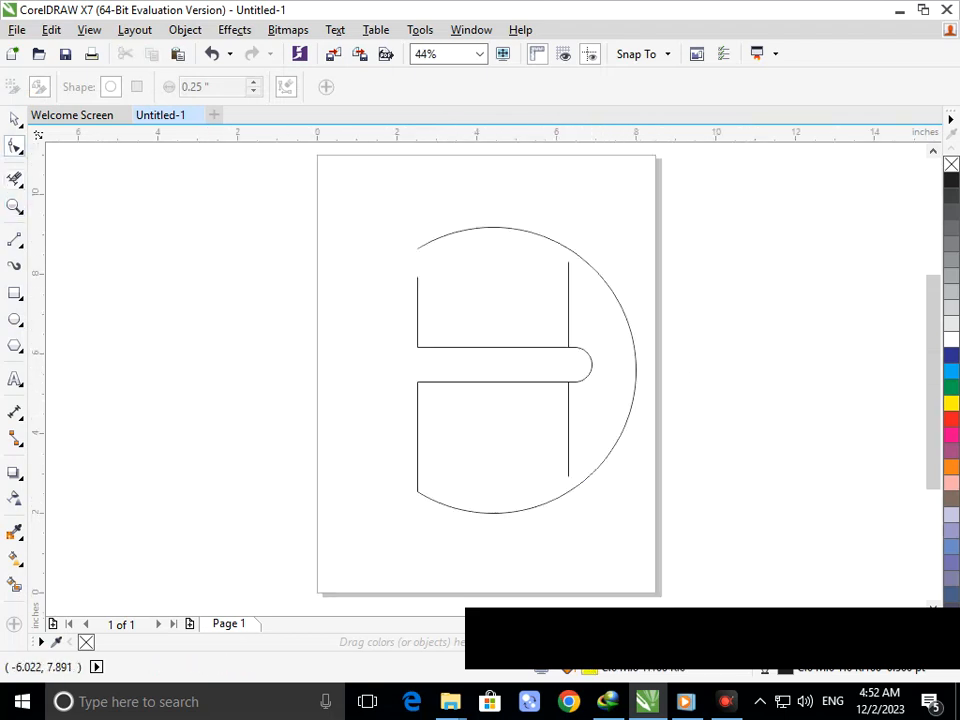
click(588, 370)
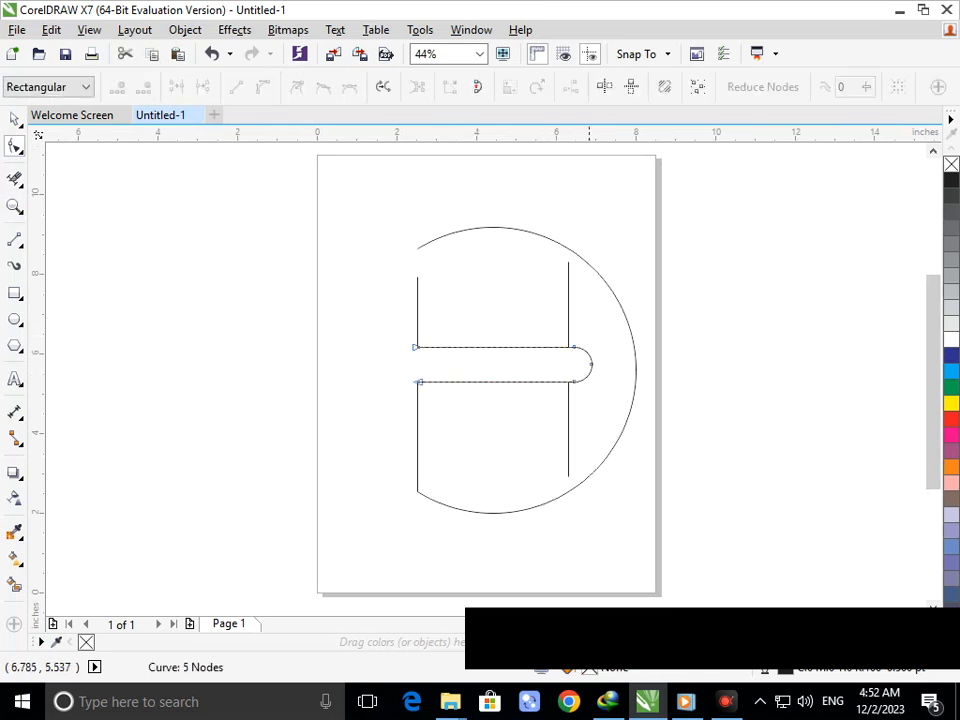
key(Delete)
drag(590, 366, 568, 369)
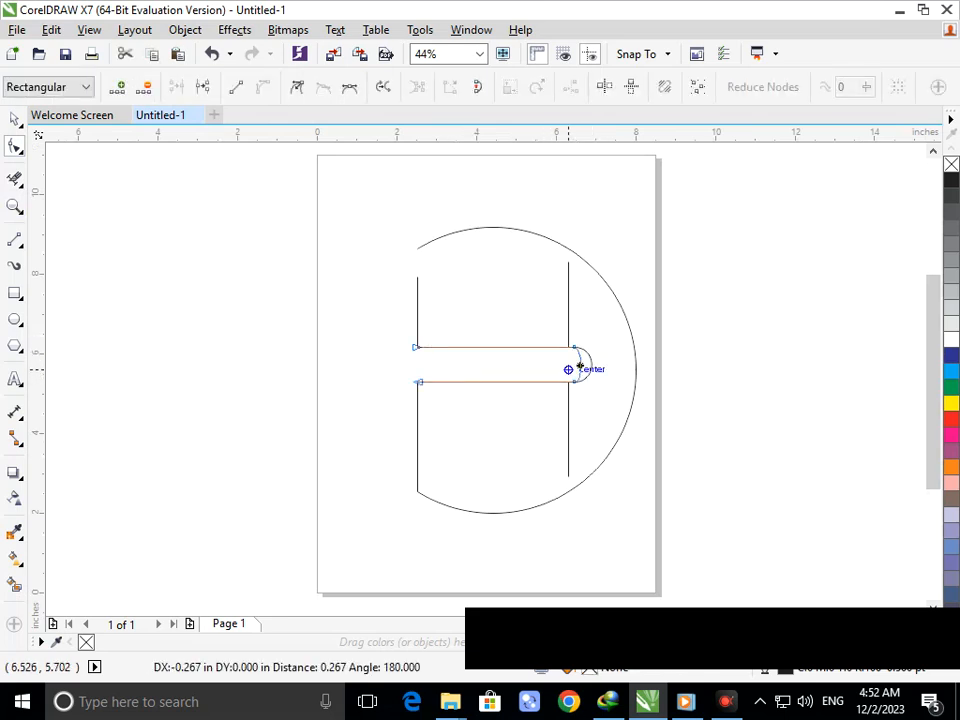
key(Escape)
Align the bar's two right end nodes with the right vertical line so that the end becomes flat.
key(F2)
drag(536, 319, 619, 437)
drag(475, 396, 450, 396)
drag(474, 259, 451, 259)
drag(525, 259, 426, 371)
drag(543, 396, 455, 268)
key(shift+F4)
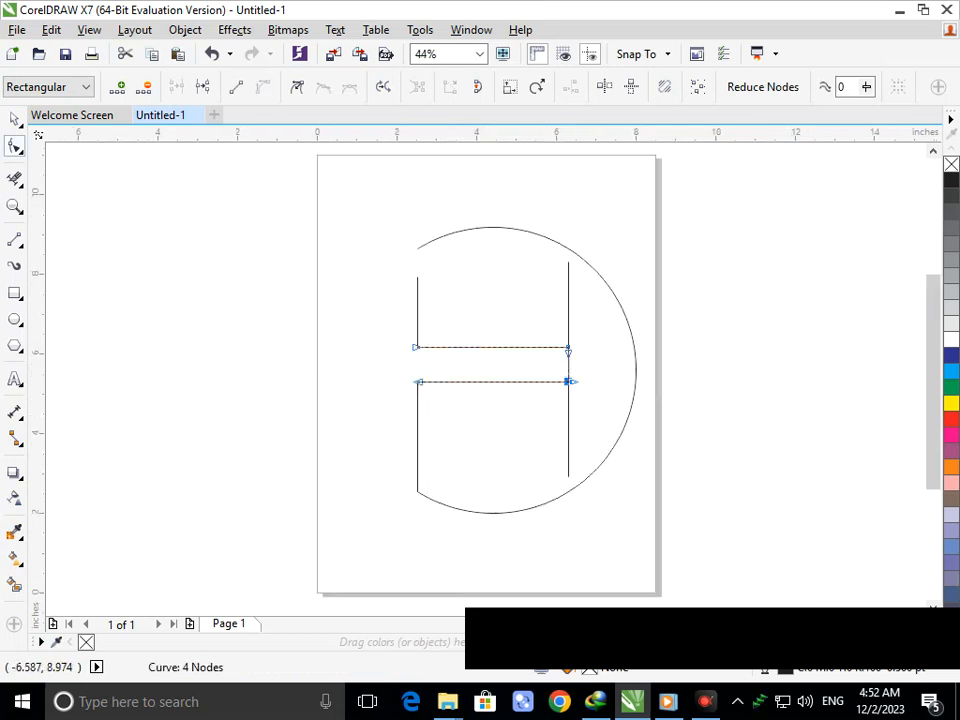
Scale the H-shaped lines down slightly about their centre and move the arc's lower end onto the left line's bottom.
click(14, 119)
click(221, 333)
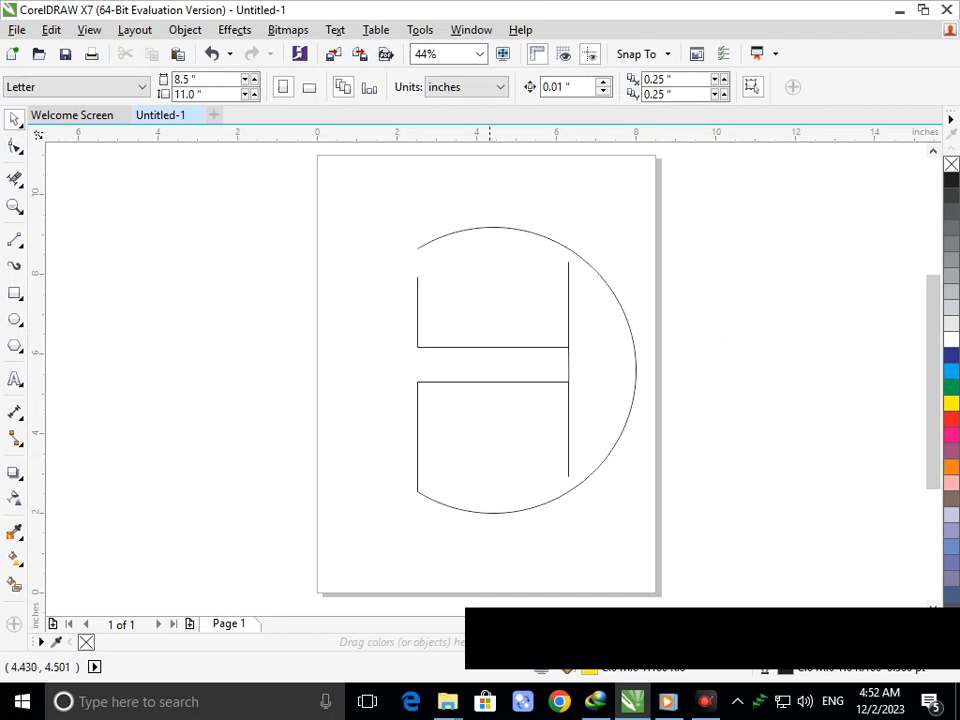
drag(627, 550, 369, 240)
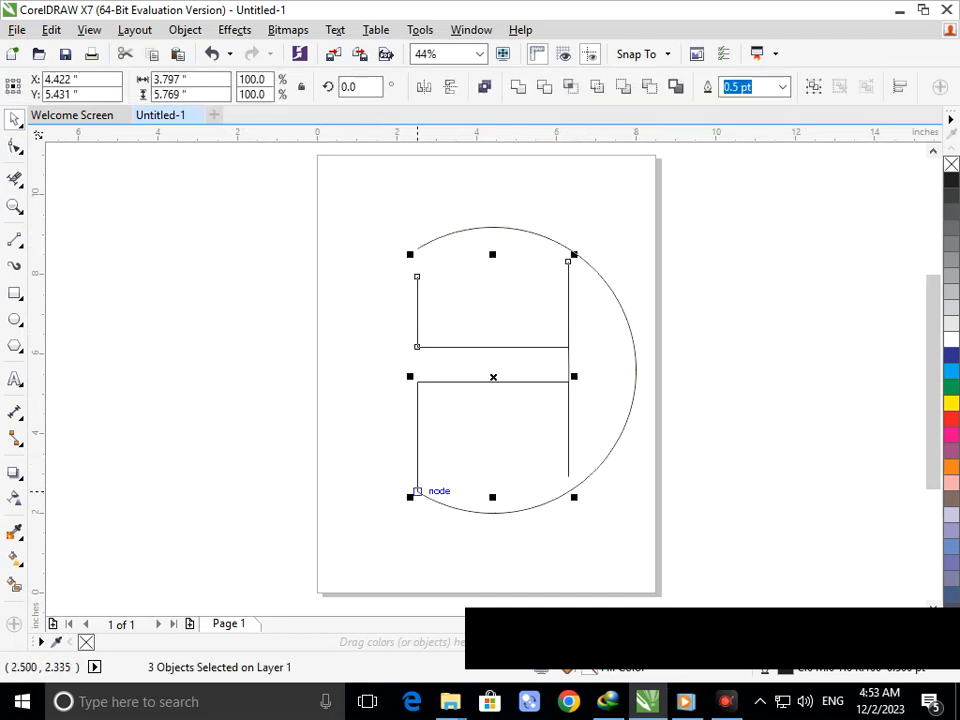
mouse_move(412, 498)
mouse_down()
mouse_move(431, 493)
mouse_move(424, 497)
mouse_move(424, 482)
mouse_up()
click(442, 525)
click(458, 530)
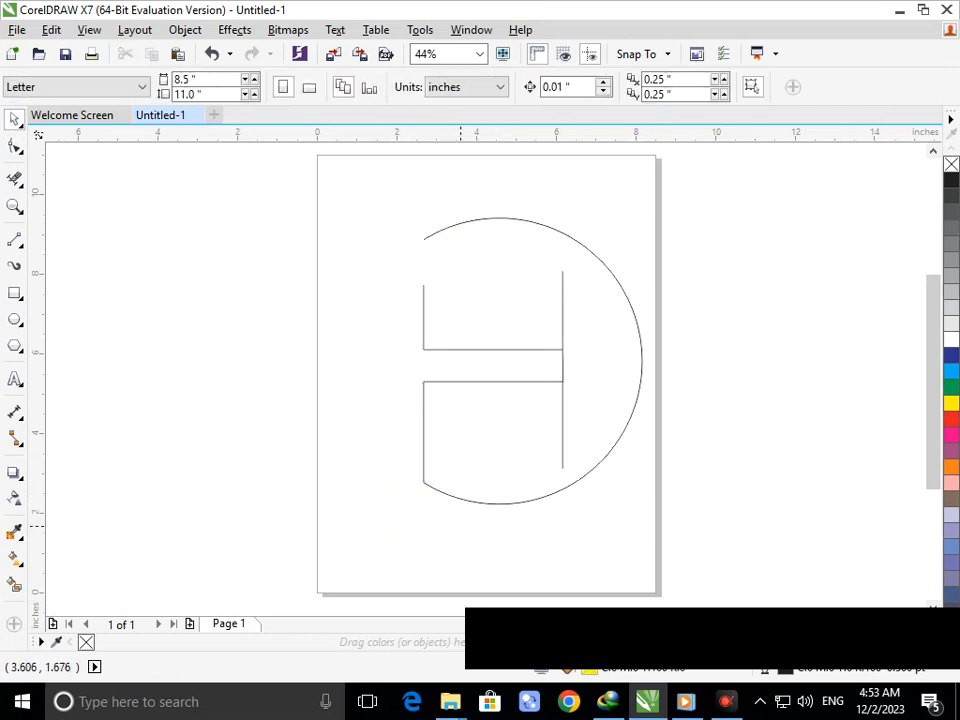
Set the outline width of all the logo's lines to 36 pt.
drag(367, 191, 680, 556)
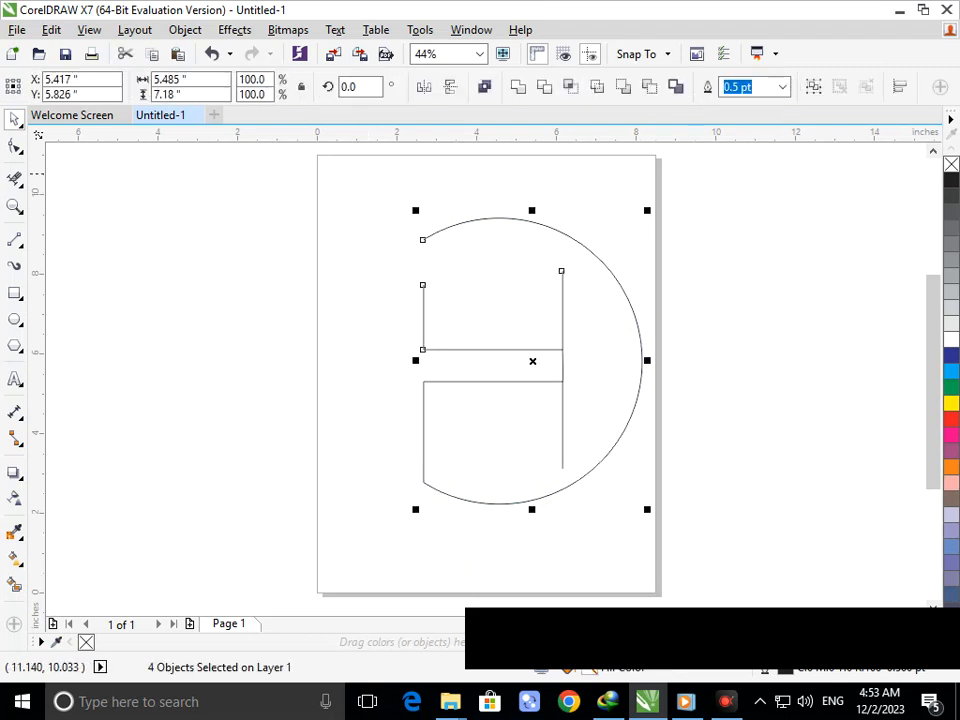
click(782, 86)
click(742, 301)
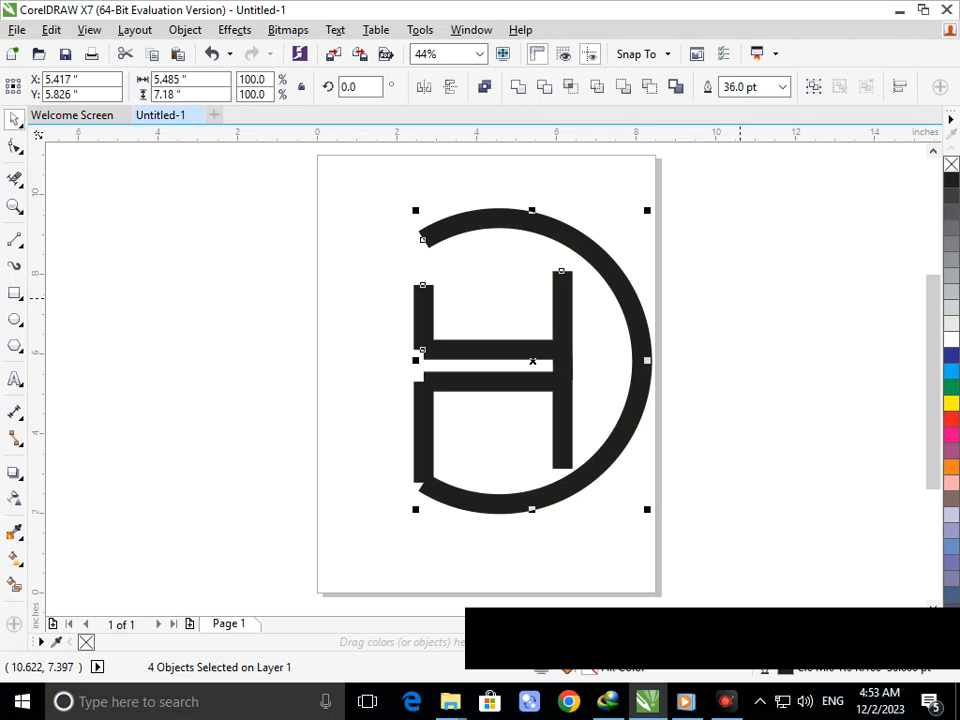
Give all the logo's outlines rounded corners and round line caps.
key(F12)
click(416, 420)
click(495, 463)
click(495, 486)
click(460, 526)
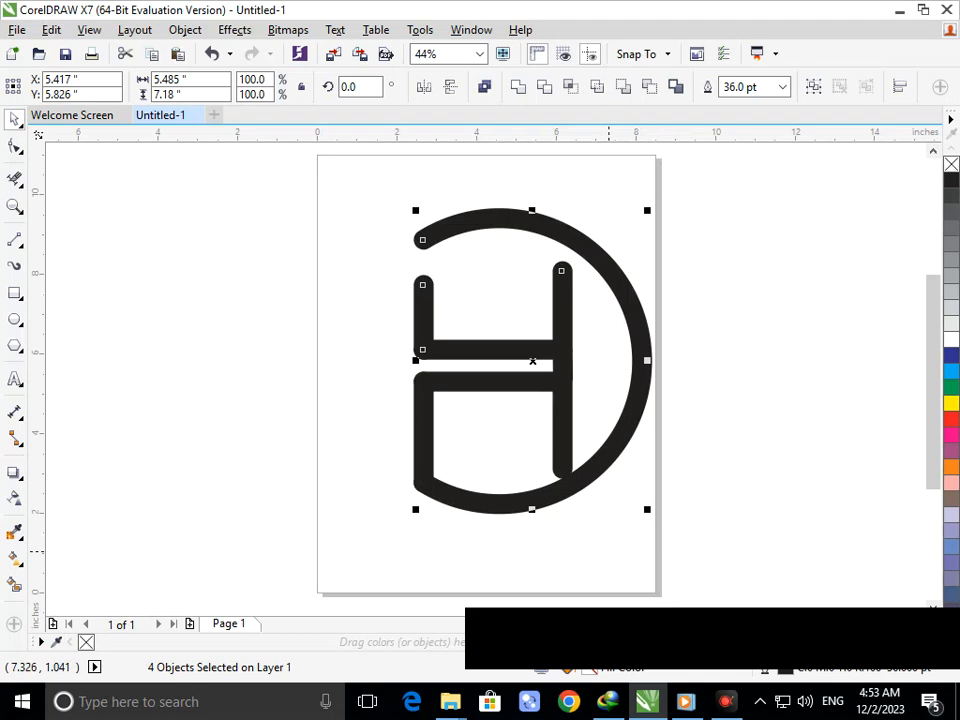
click(609, 551)
Shorten the right vertical stroke at both ends so that it clears the surrounding arc.
click(14, 147)
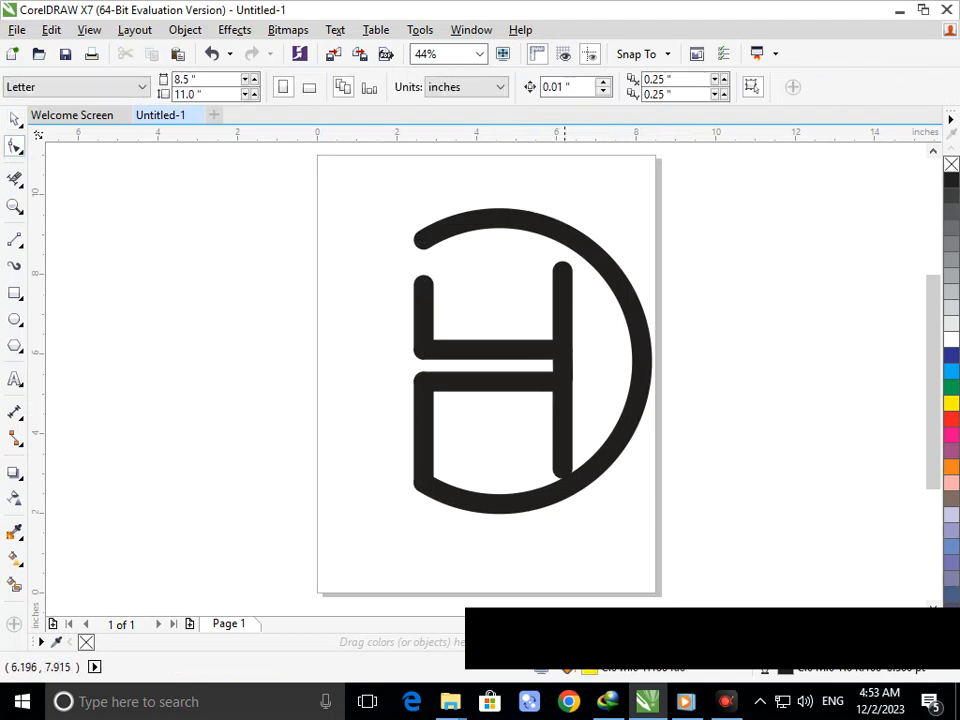
click(563, 278)
drag(563, 467, 562, 448)
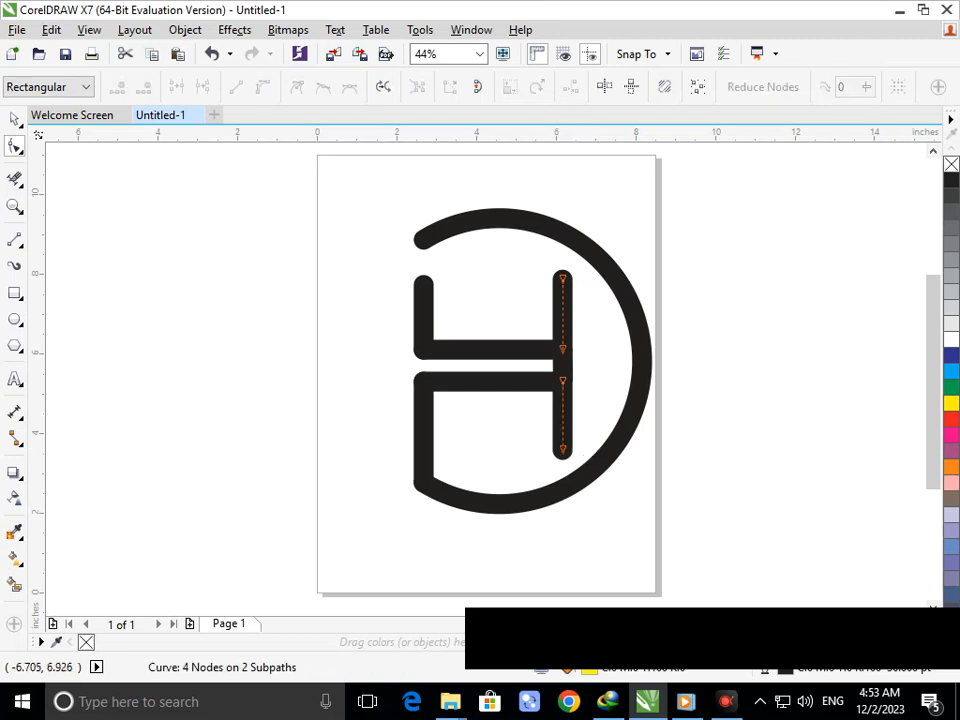
click(15, 119)
click(266, 328)
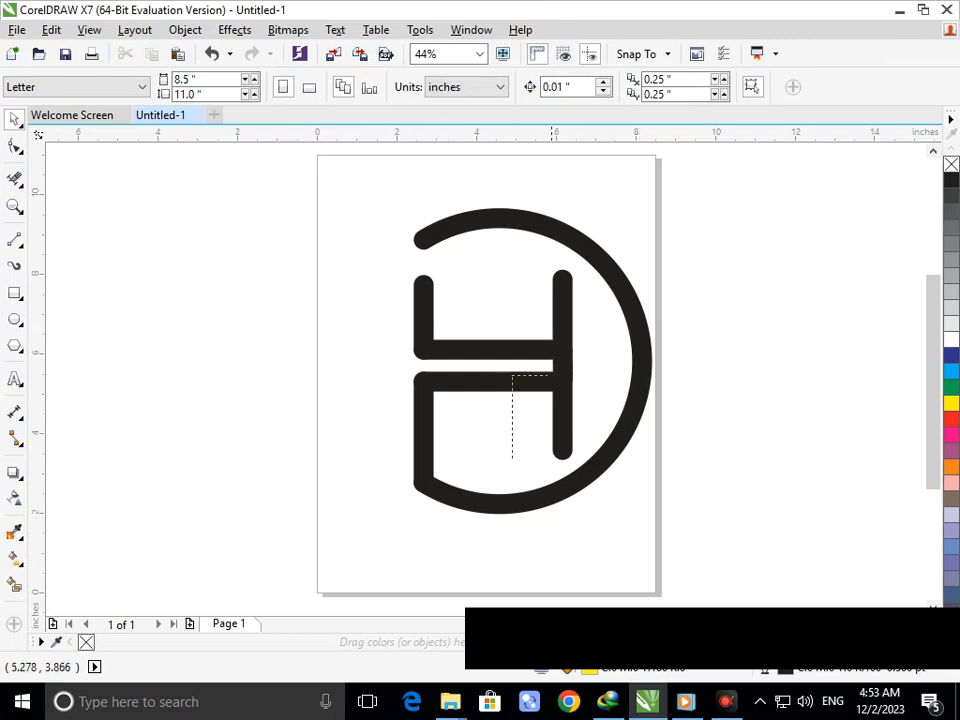
Move the whole logo off the page to its upper left and colour it blue.
scroll(563, 468, down, 1)
scroll(548, 457, down, 2)
drag(393, 267, 625, 525)
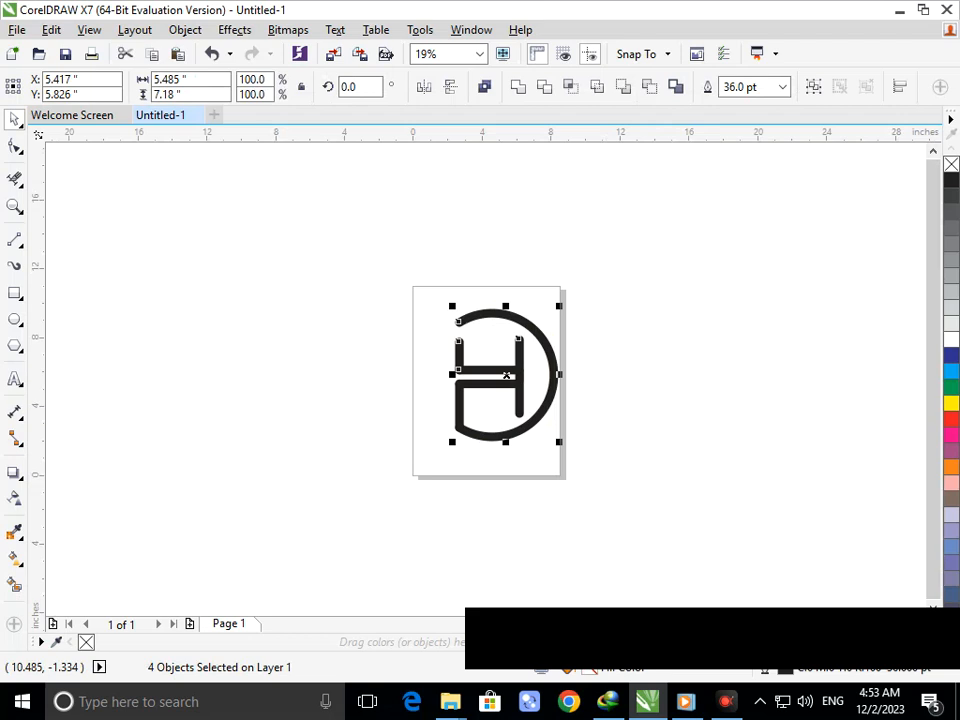
drag(513, 432, 230, 347)
click(951, 355)
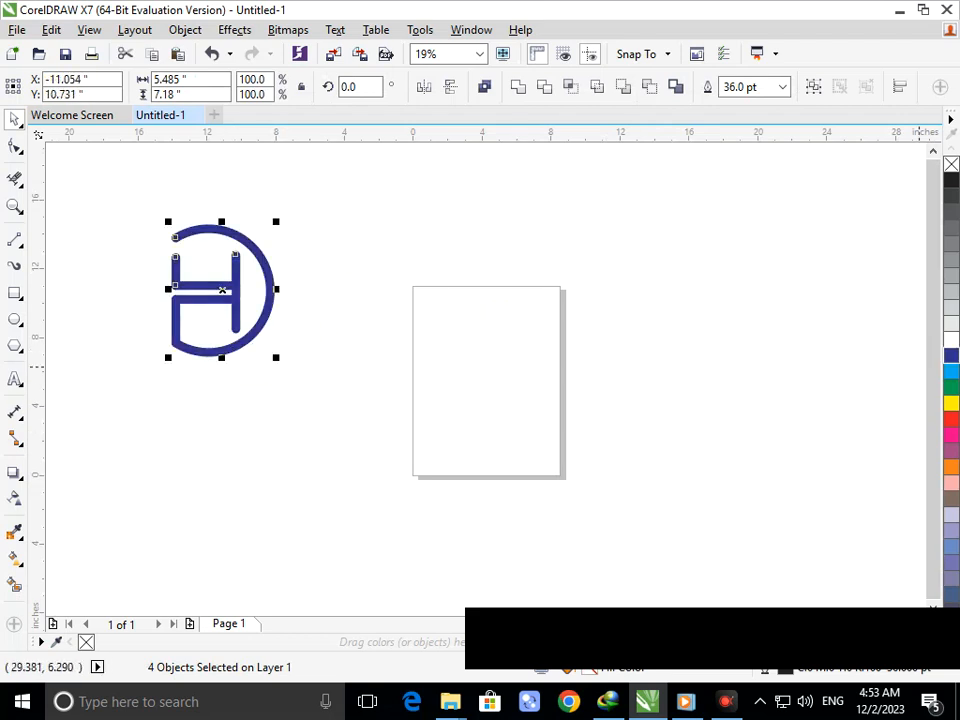
click(390, 470)
Move the blue logo farther away from the page and dismiss the Windows update notice.
scroll(212, 379, up, 2)
drag(279, 180, 520, 432)
drag(456, 406, 168, 378)
scroll(345, 357, down, 2)
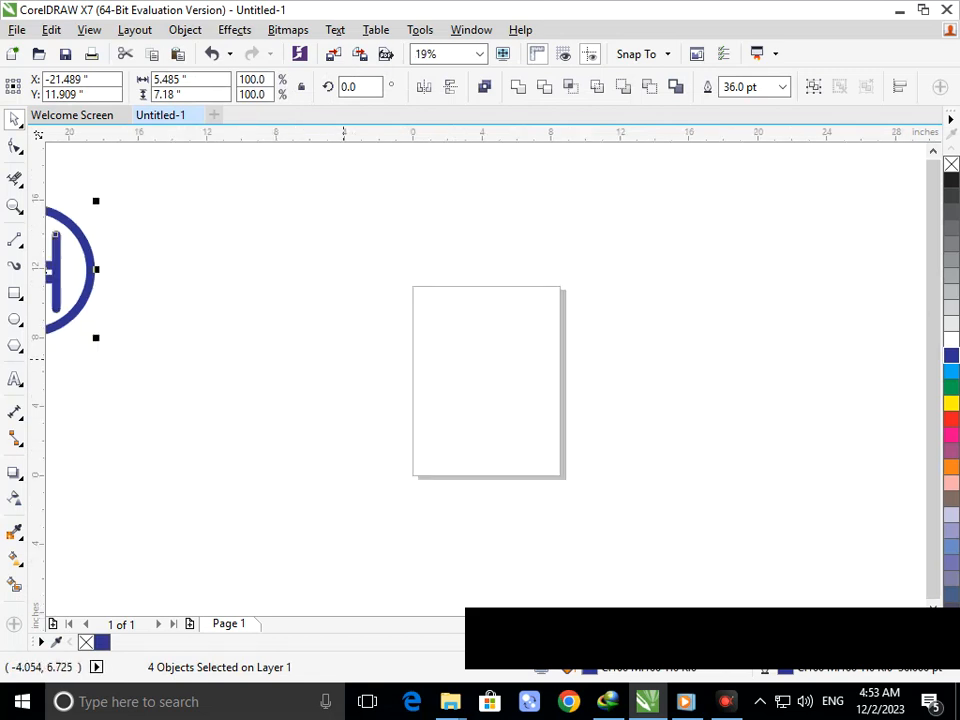
scroll(229, 338, down, 2)
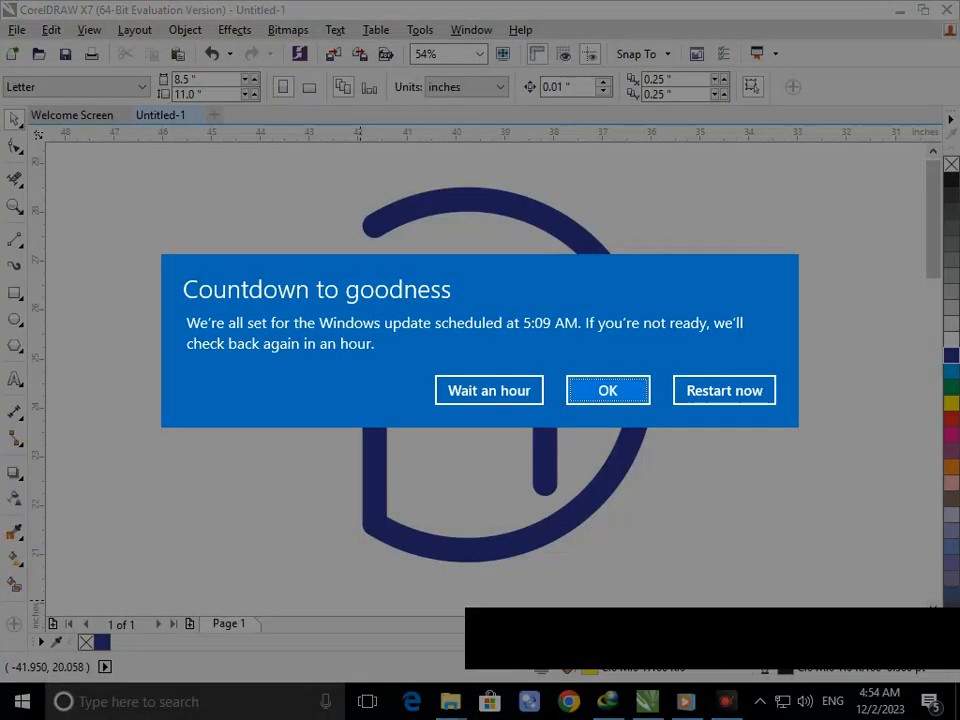
key(Return)
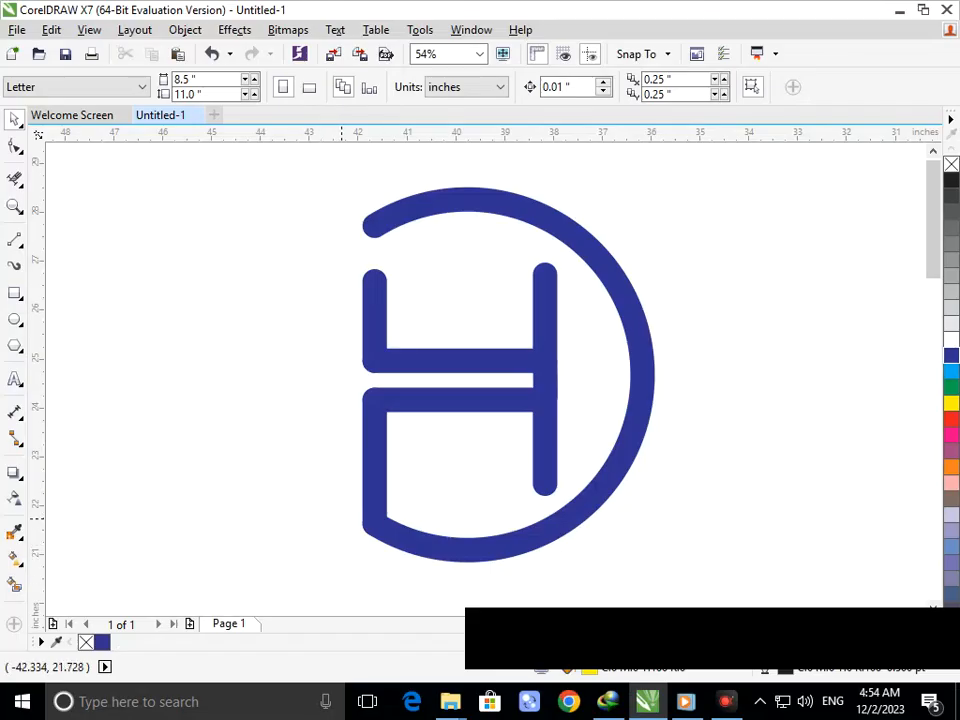